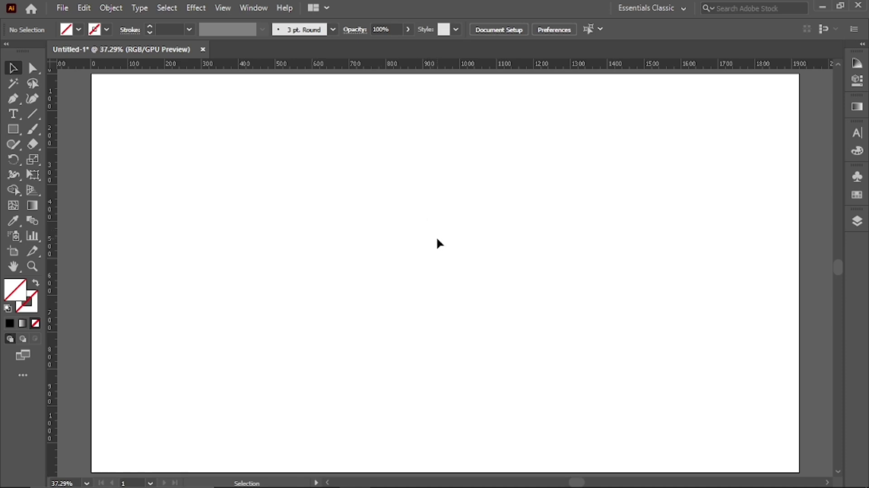
Step: Zoom out to show the pet photo, black square and Lorem ipsum text beside the artboard
left_click(166, 7)
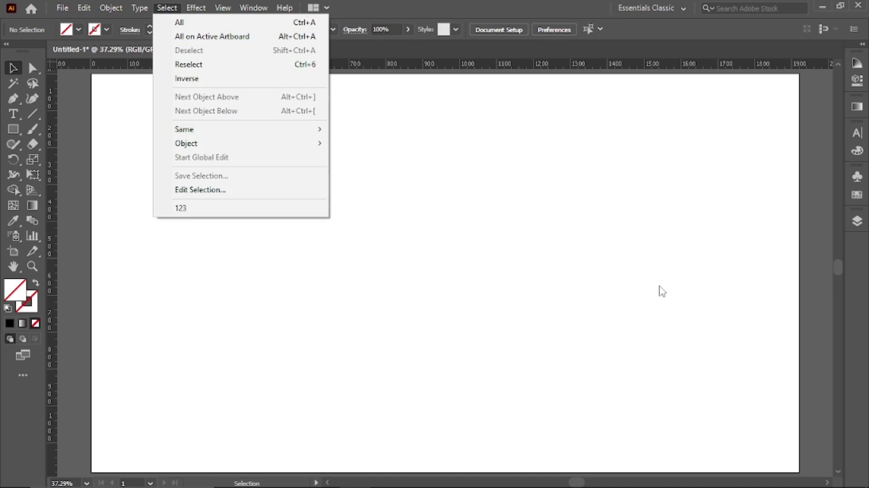
left_click(634, 281)
scroll(611, 267, "down", 5)
scroll(408, 246, "right", 3)
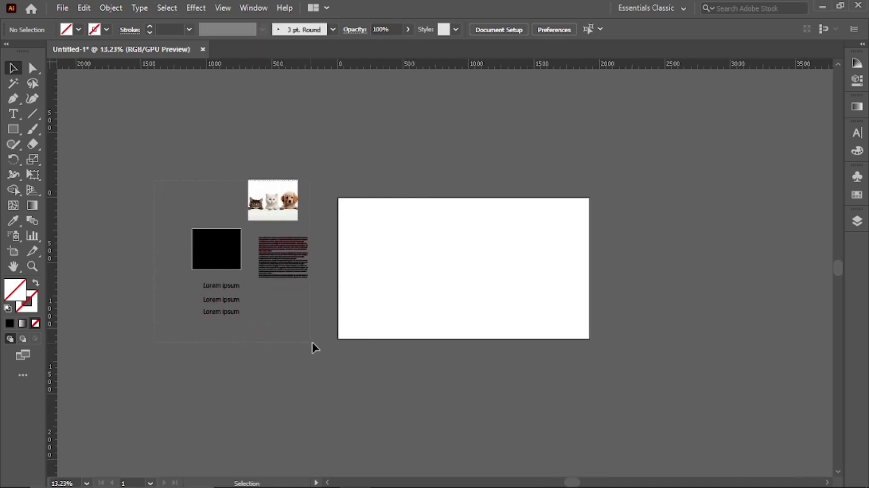
Step: Select all and drag the pet photo, black square and text onto the artboard
key("ctrl+a")
left_click_drag(291, 276, 475, 297)
scroll(475, 296, "up", 2)
scroll(471, 295, "right", 2)
scroll(467, 293, "up", 2)
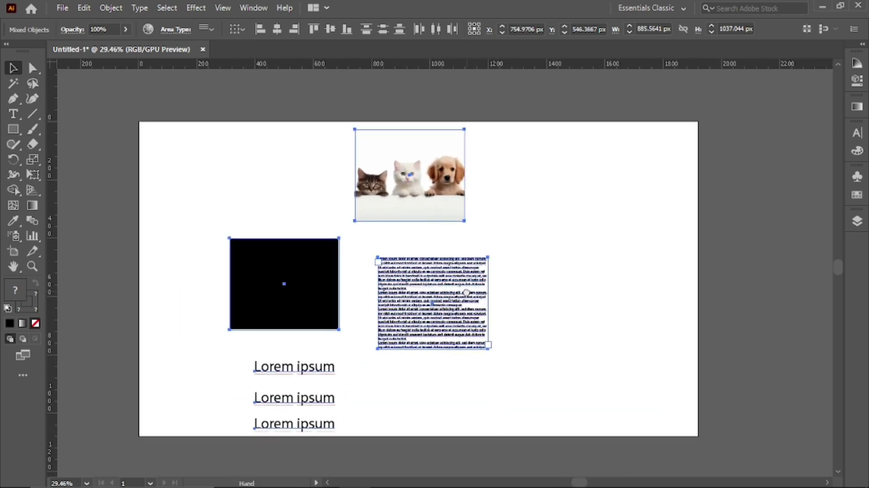
Step: Select everything with Select > All, then clear the selection
left_click(167, 8)
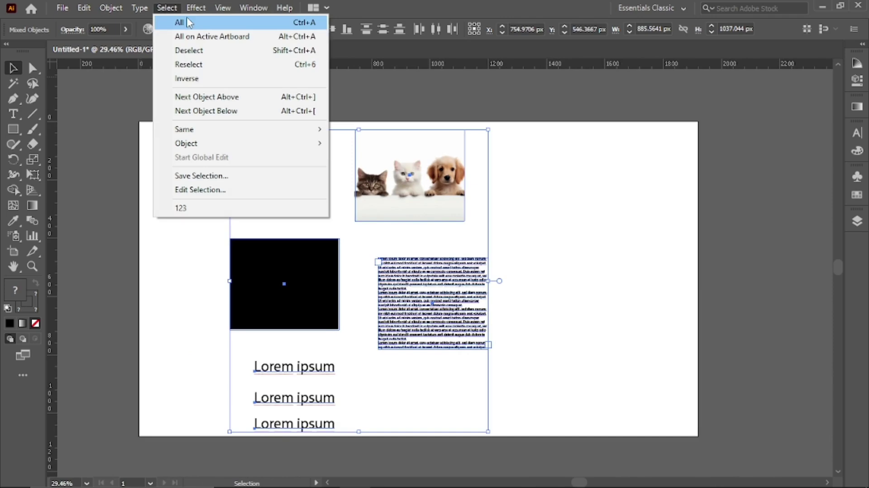
left_click(189, 23)
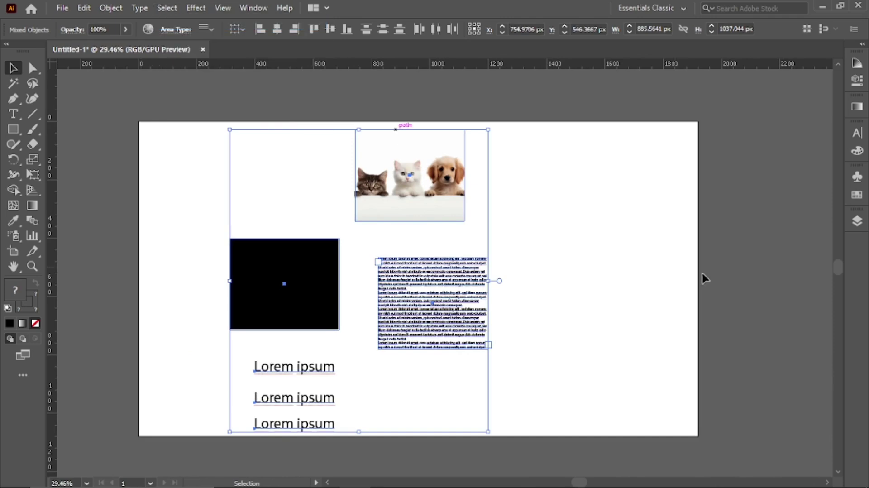
left_click(587, 201)
left_click(167, 8)
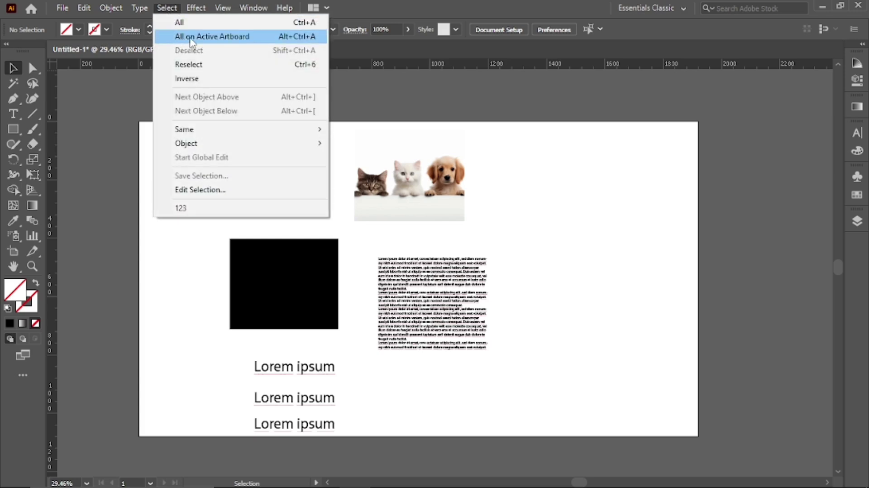
Step: Select all, then deselect and pan to show space left of the artboard
left_click(583, 223)
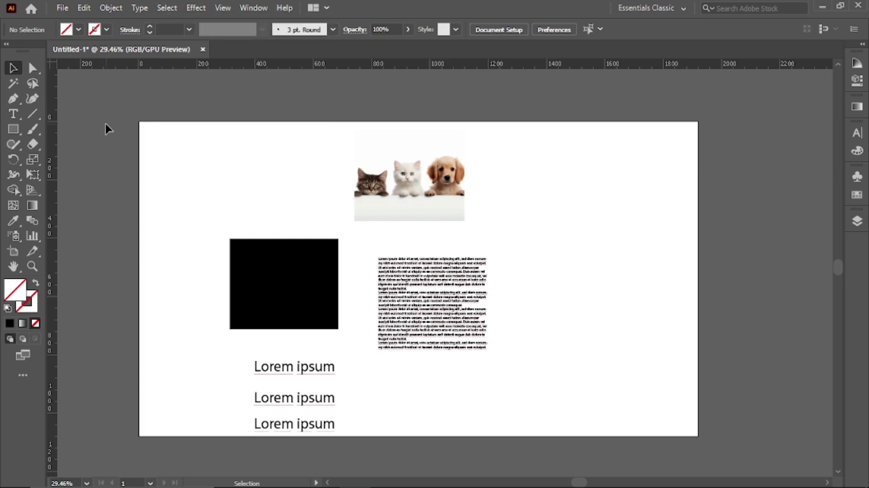
key("ctrl+a")
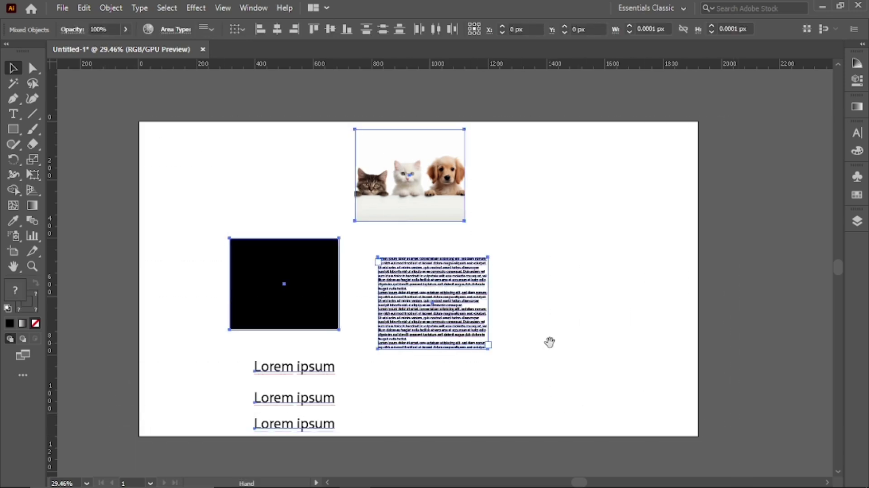
left_click_drag(549, 341, 566, 323)
left_click(572, 287)
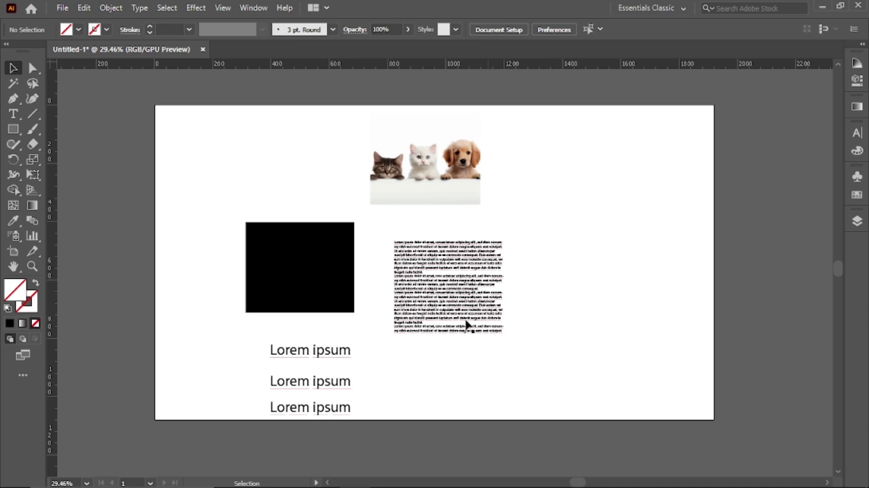
left_click_drag(349, 297, 491, 303)
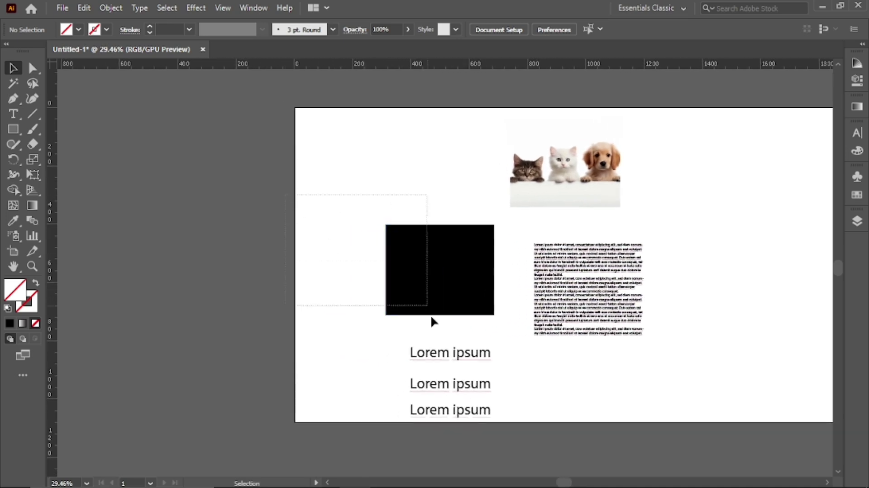
Step: Alt-drag a copy of the black square and three Lorem ipsum lines off the artboard's left side
left_click_drag(432, 318, 479, 435)
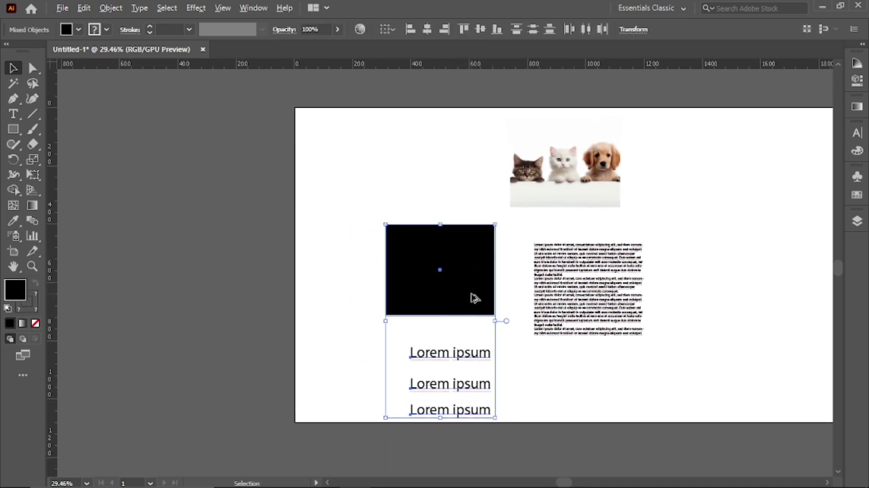
left_click_drag(473, 297, 136, 270)
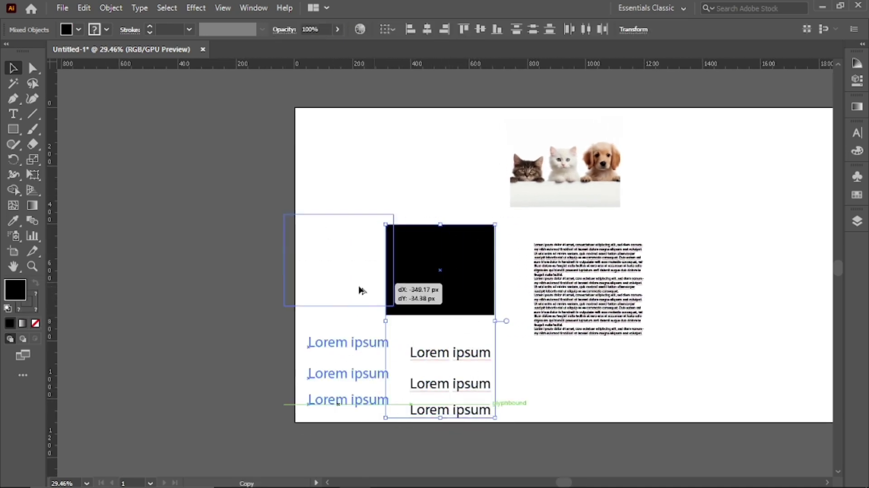
left_click(284, 276)
left_click(167, 8)
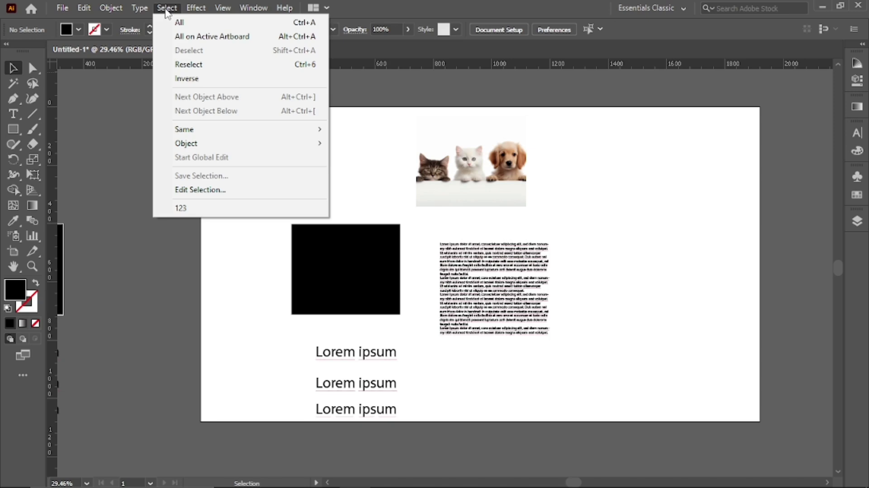
left_click(223, 36)
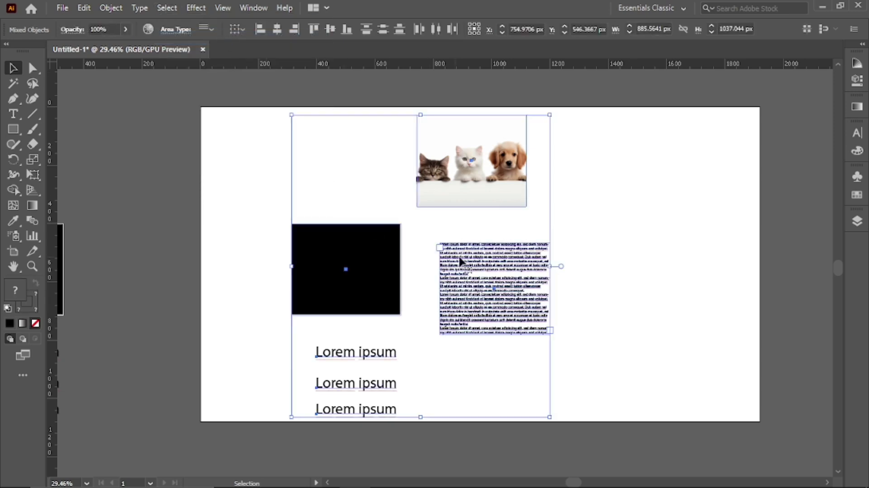
scroll(460, 274, "down", 2)
left_click_drag(460, 274, 486, 269)
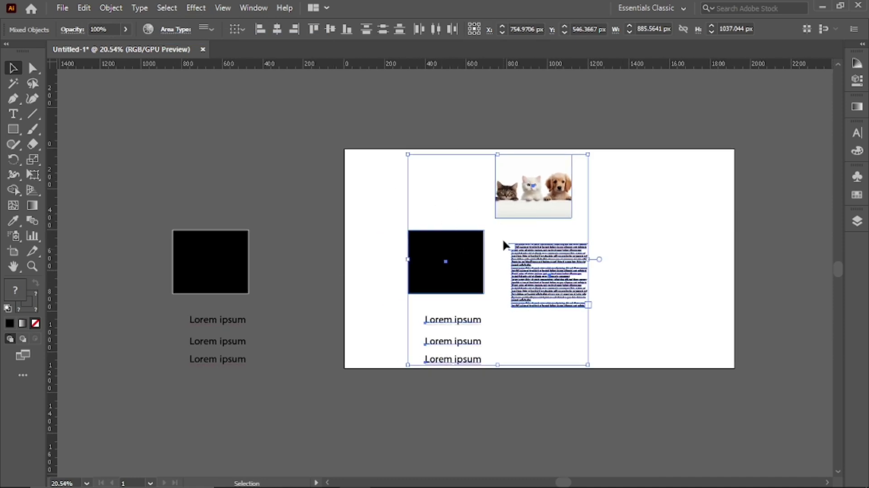
left_click(263, 317)
left_click(167, 8)
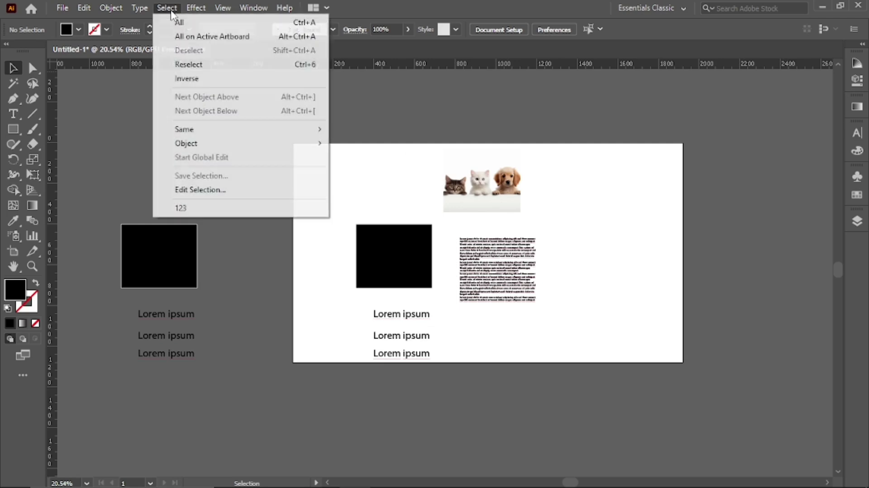
left_click(188, 65)
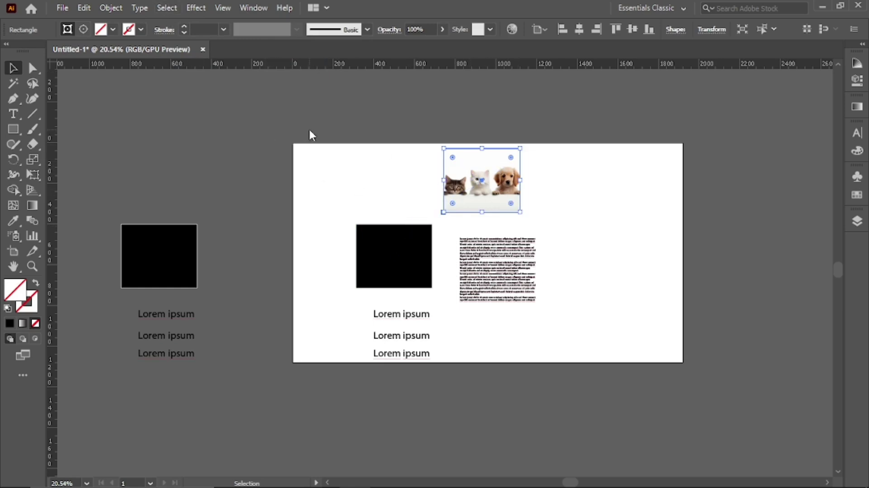
left_click(166, 12)
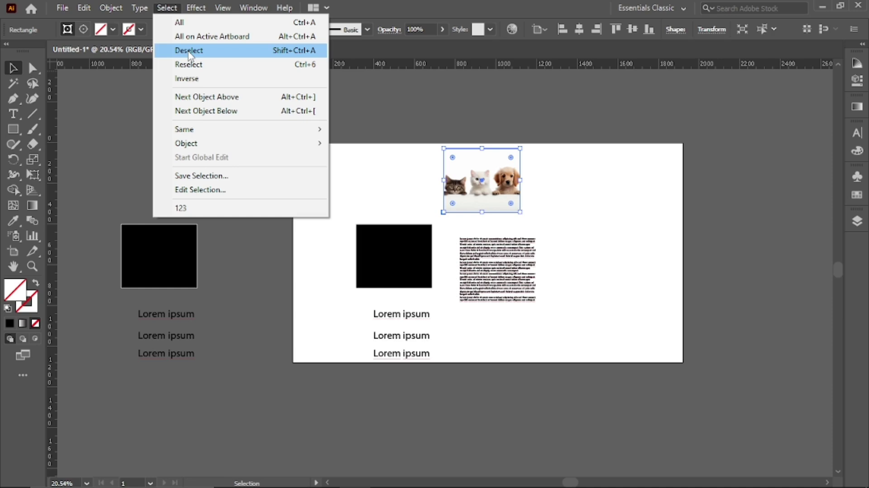
left_click(190, 51)
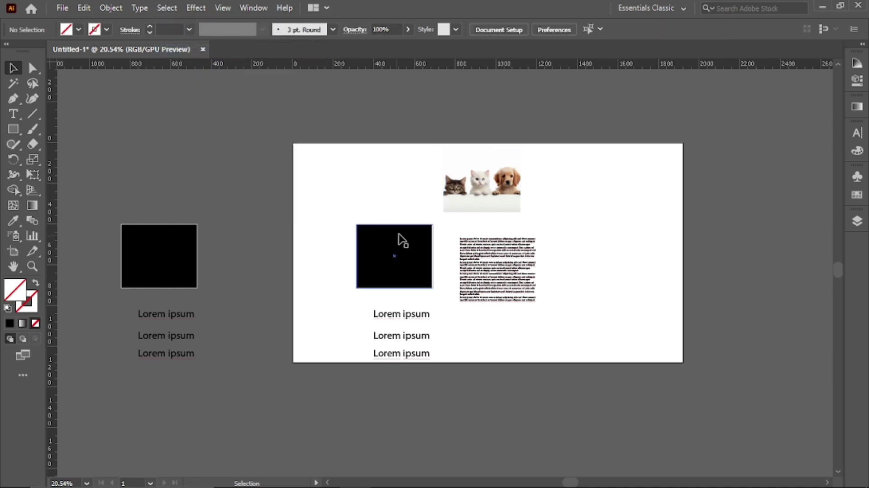
Step: Select the black rectangle on the artboard and apply Select > Inverse
left_click_drag(454, 224, 379, 231)
scroll(398, 212, "up", 2)
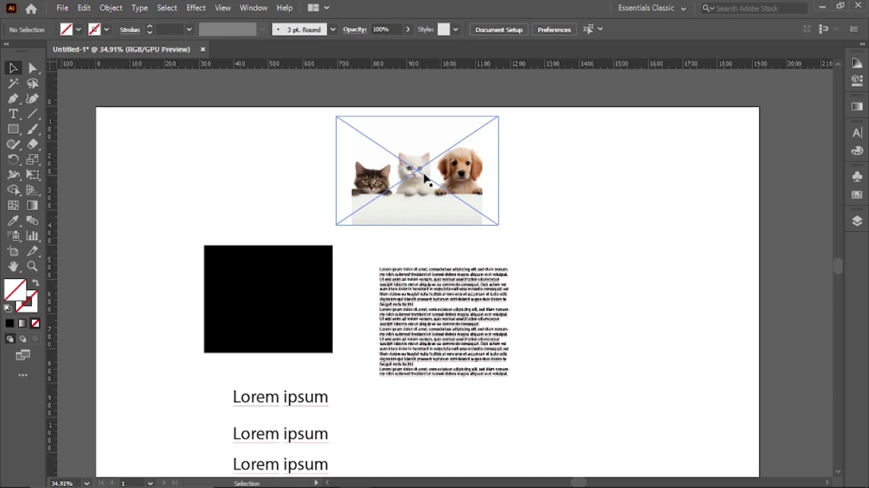
left_click(164, 8)
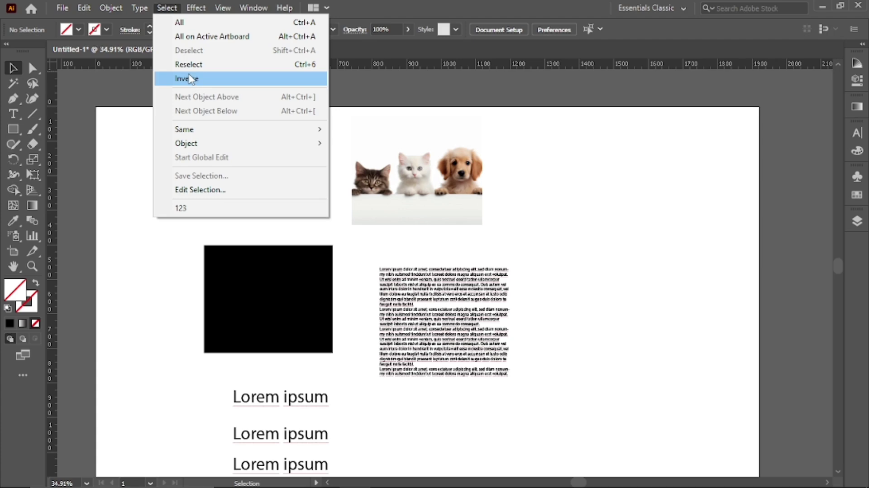
scroll(320, 147, "down", 1)
mouse_move(320, 147)
left_mouse_down()
mouse_move(492, 130)
mouse_move(607, 151)
left_mouse_up()
left_click(460, 242)
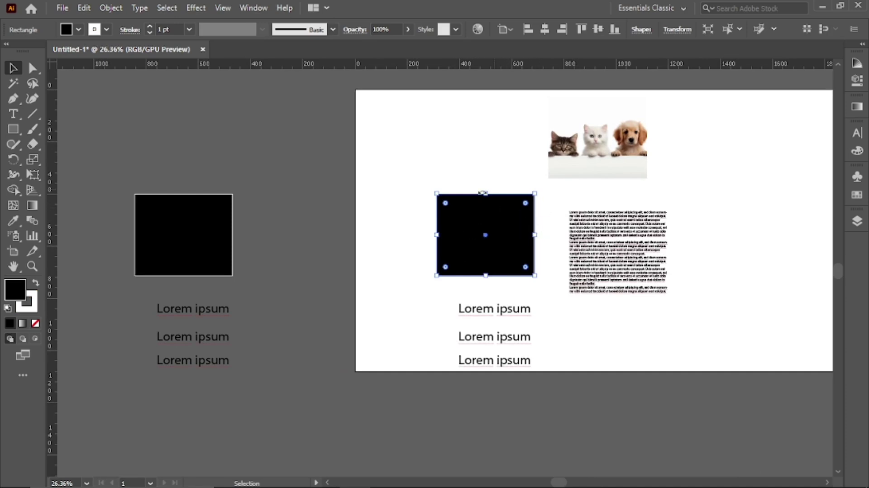
left_click(172, 8)
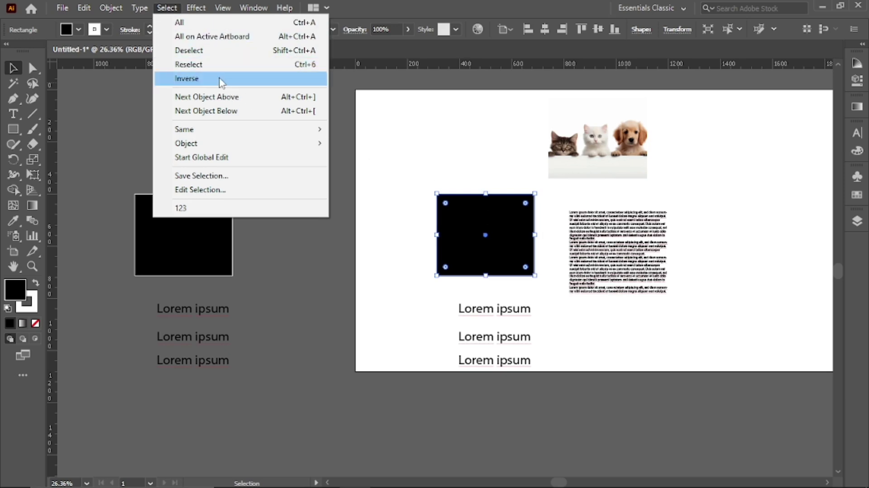
left_click(220, 81)
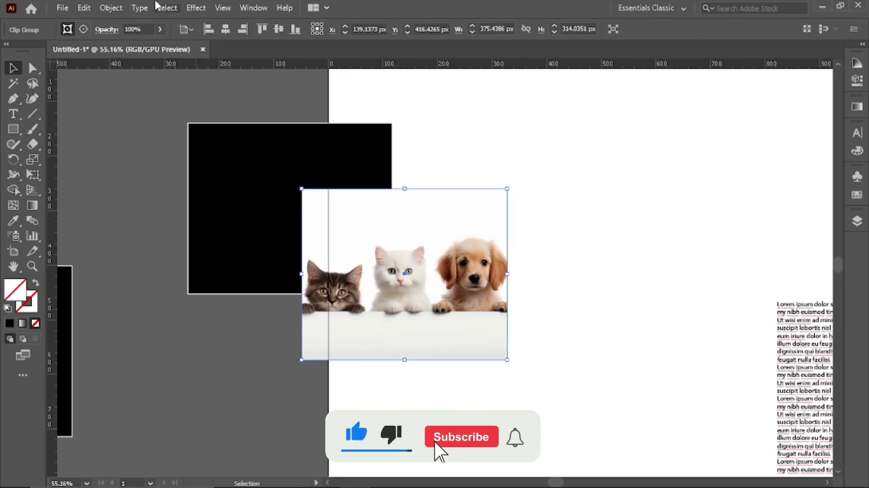
left_click(166, 8)
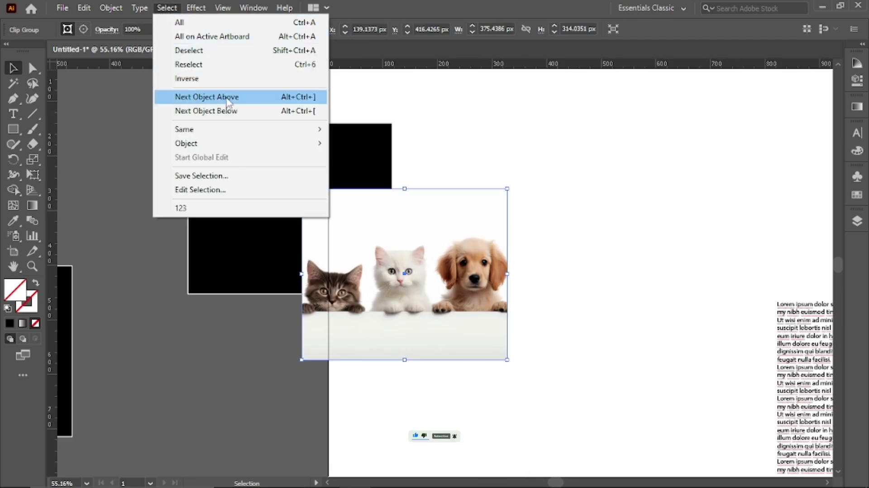
left_click(486, 138)
left_click_drag(267, 107, 411, 260)
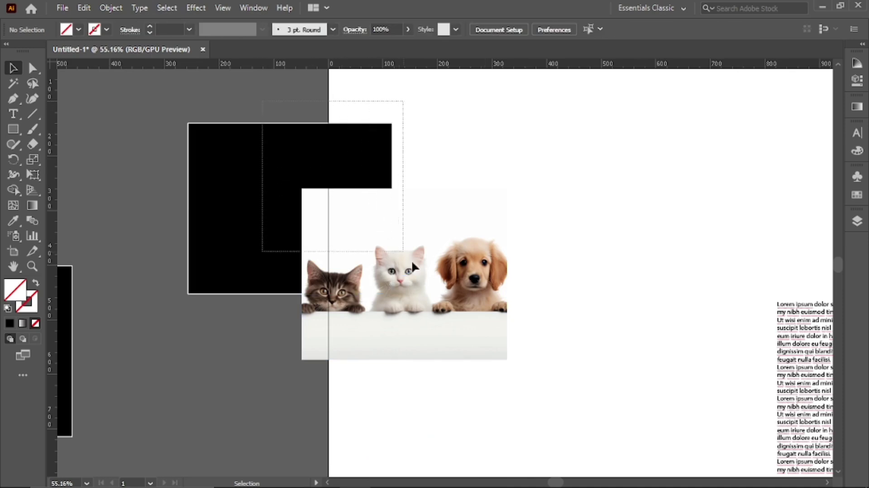
left_click(307, 107)
left_click_drag(284, 93, 354, 174)
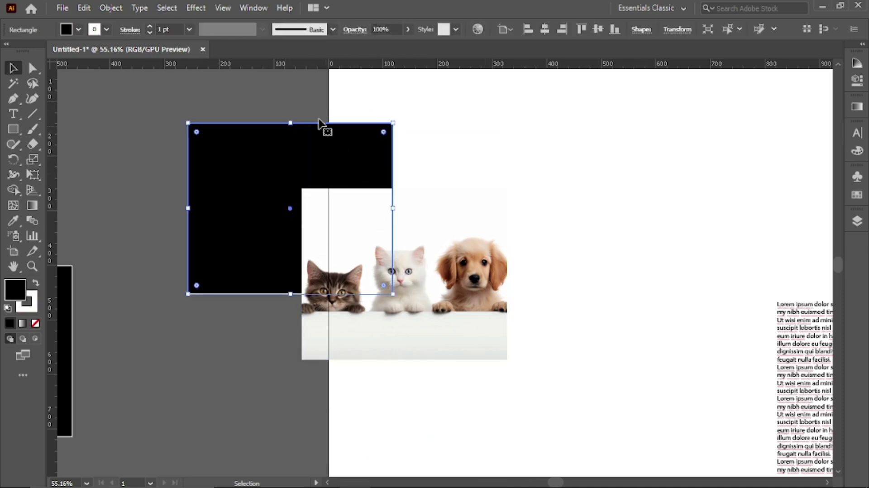
left_click_drag(287, 91, 453, 316)
left_click(302, 82)
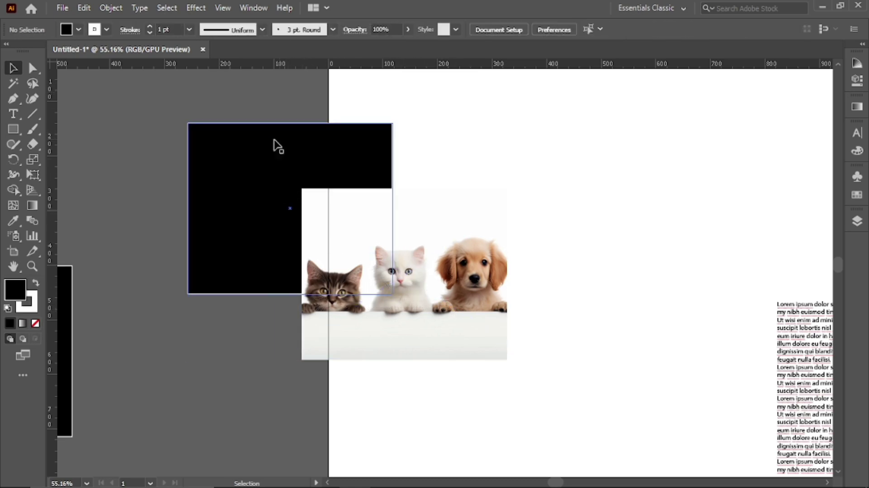
left_click(243, 161)
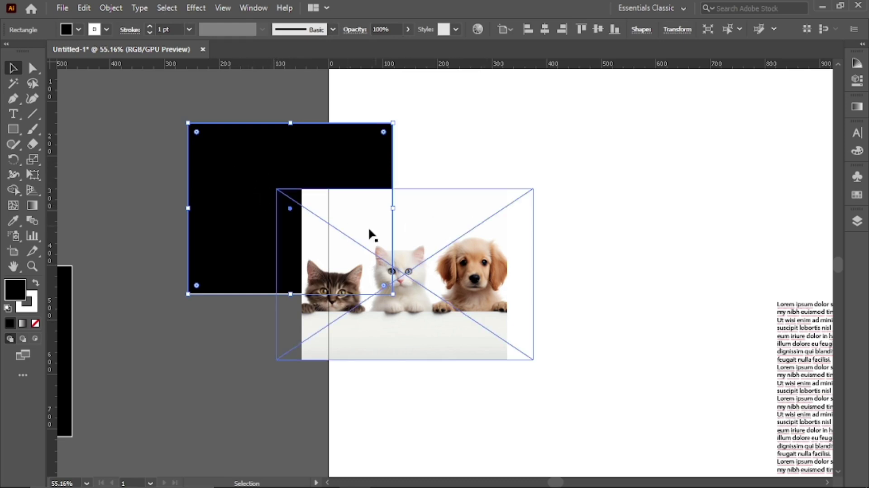
left_click(167, 7)
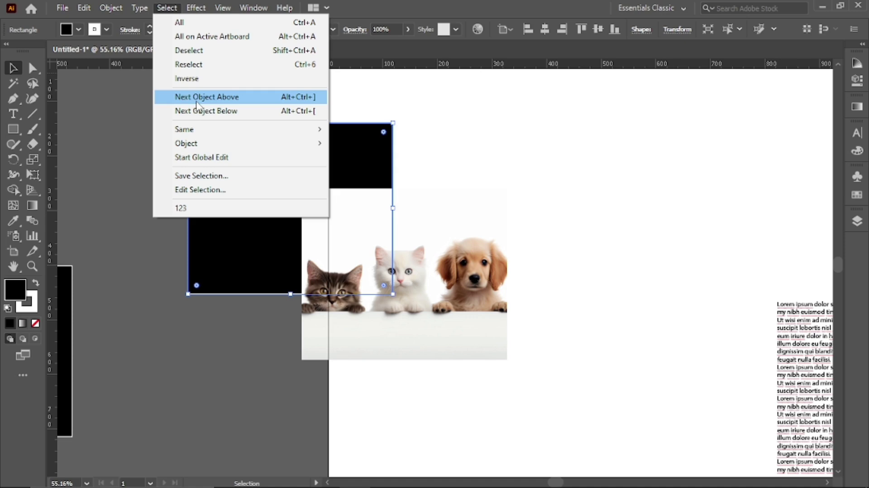
left_click(197, 102)
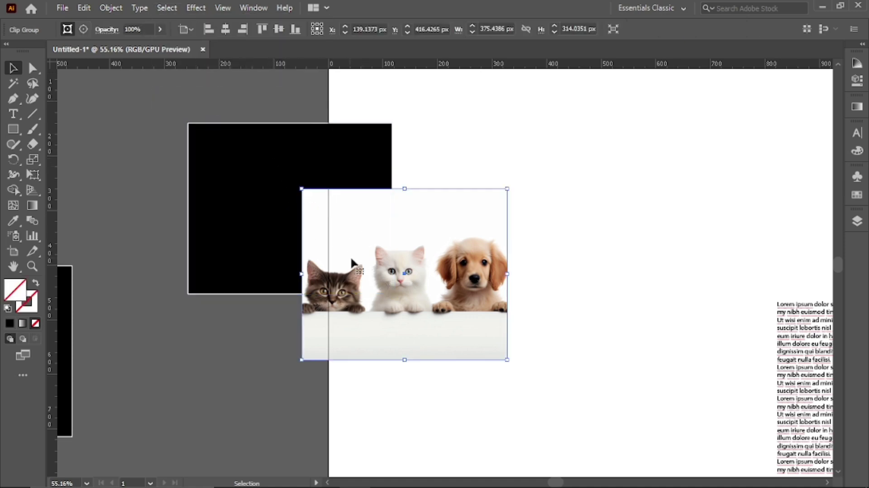
Step: Step to the black rectangle with Select > Next Object Below and move it up-left
left_click(166, 13)
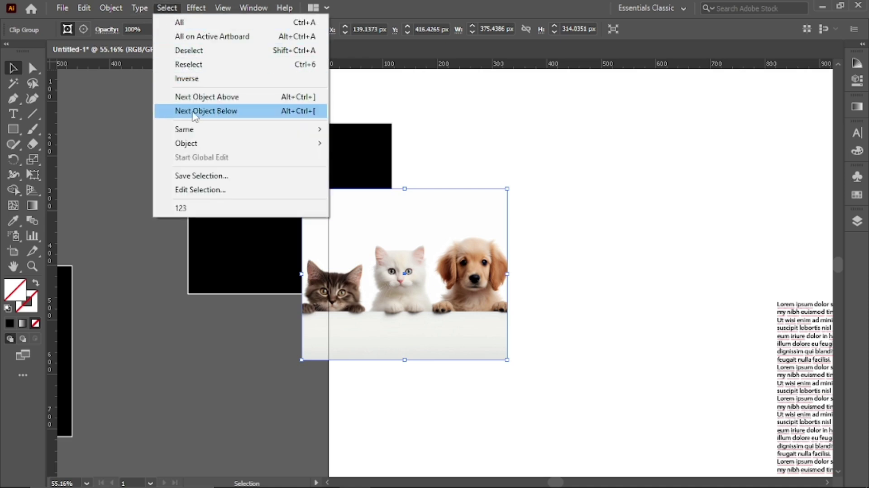
left_click(241, 111)
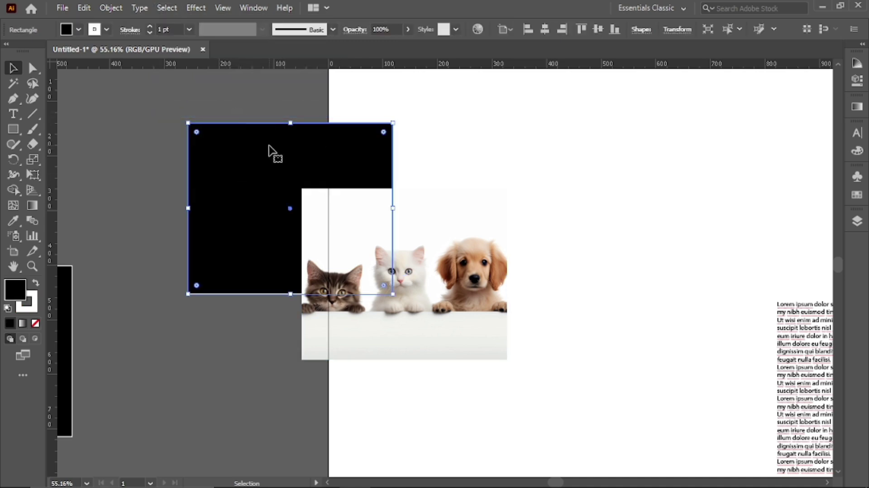
left_click_drag(146, 99, 235, 295)
left_click(137, 137)
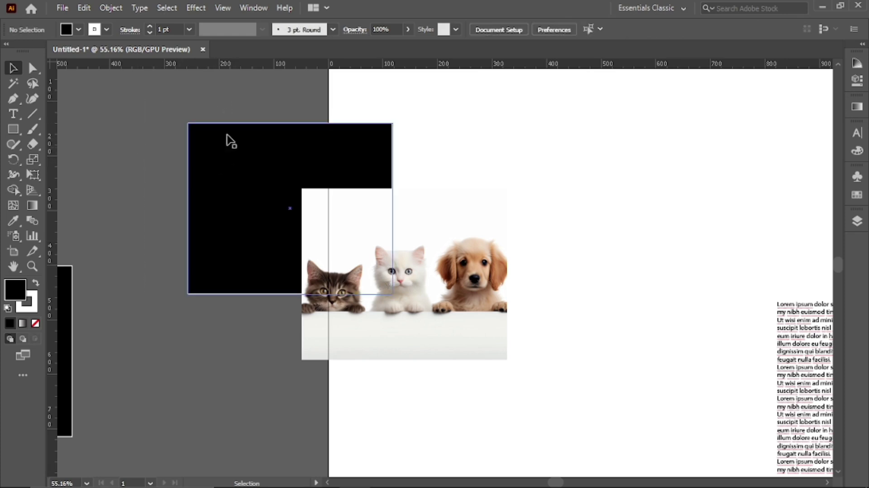
left_click(231, 197)
left_click_drag(239, 204, 169, 148)
Step: Reselect the pet photo clip group and move it onto the artboard
mouse_move(430, 290)
left_mouse_down()
mouse_move(425, 300)
mouse_move(336, 251)
left_mouse_up()
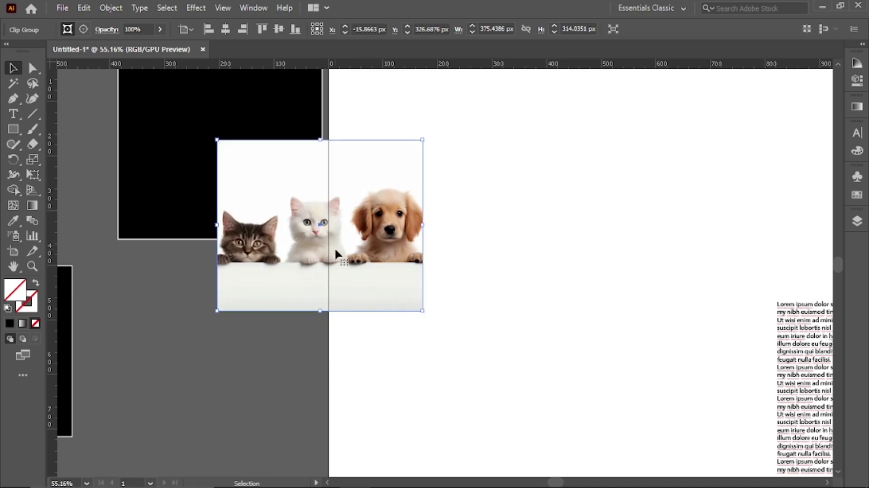
left_click(164, 10)
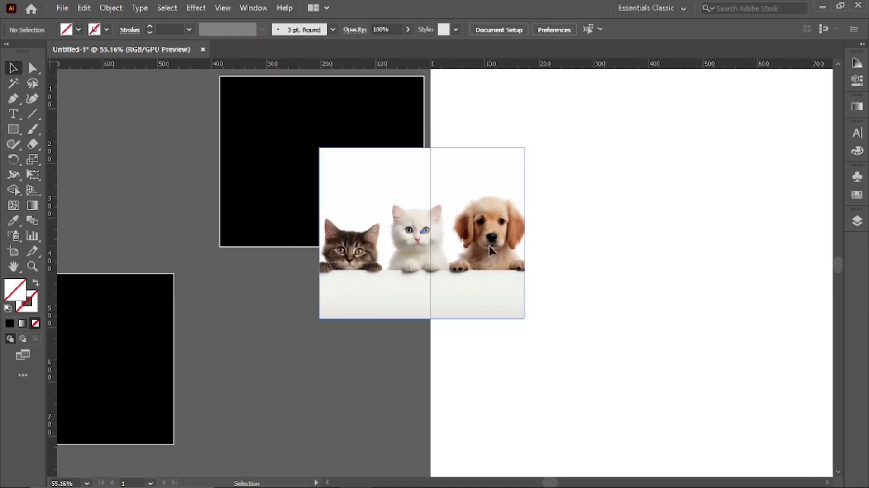
left_click(489, 249)
mouse_move(463, 246)
left_mouse_down()
mouse_move(332, 247)
mouse_move(475, 266)
left_mouse_up()
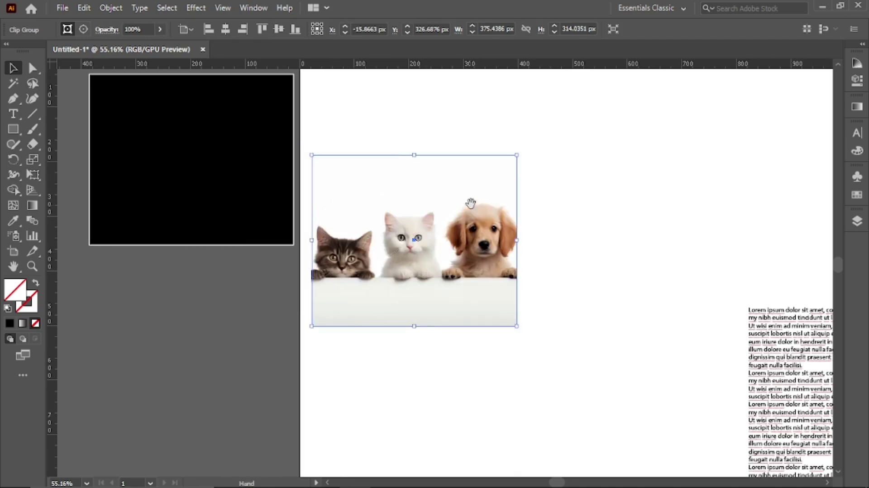
left_click_drag(471, 203, 345, 226)
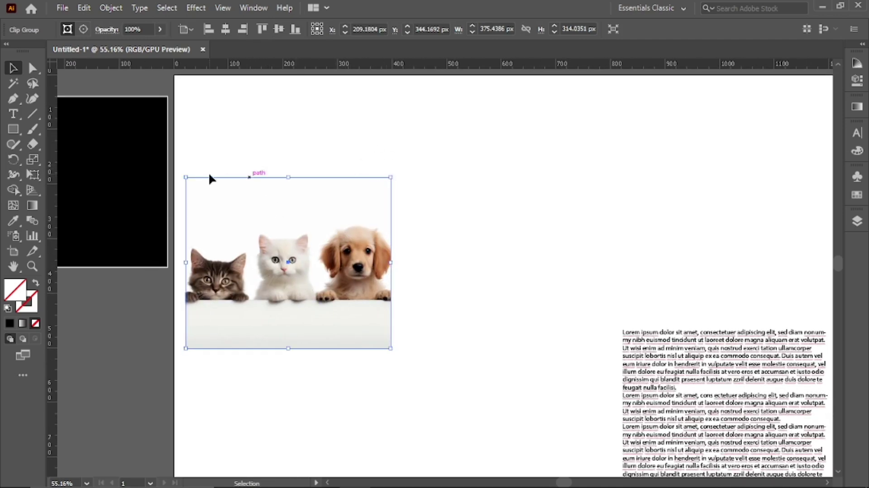
Step: In the Transparency panel, change the pet photo's blending mode to Screen
left_click(108, 30)
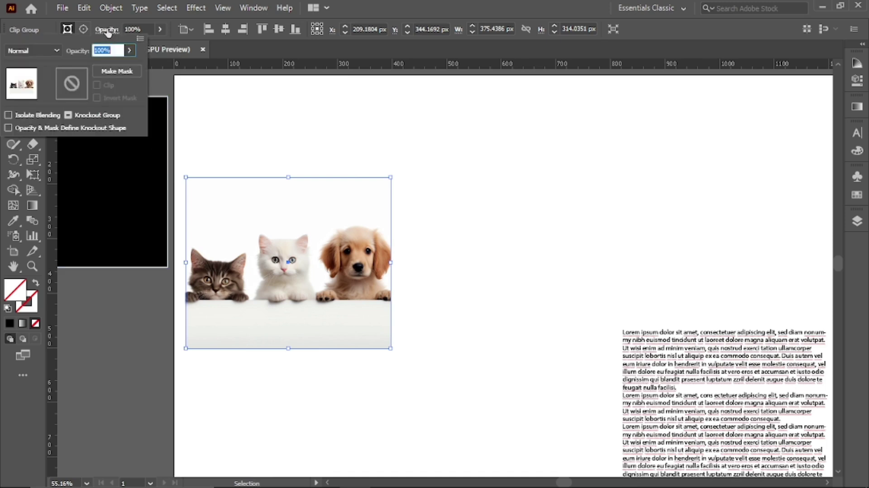
left_click(54, 51)
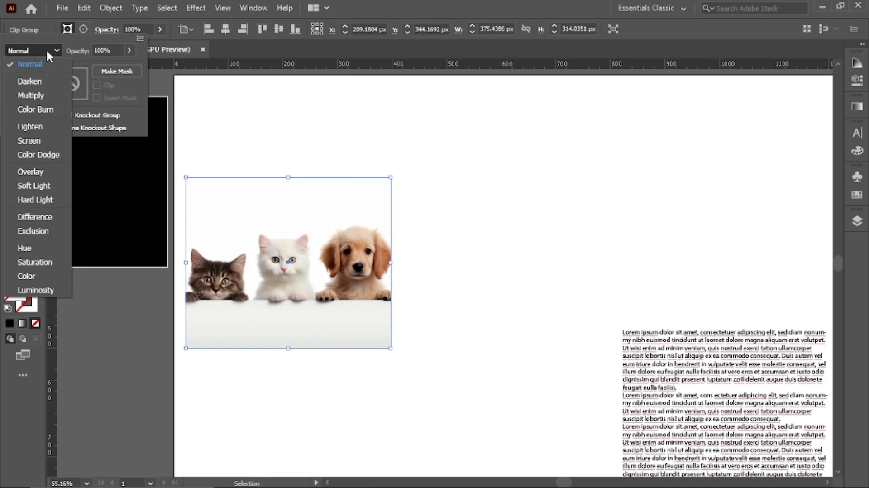
left_click(47, 50)
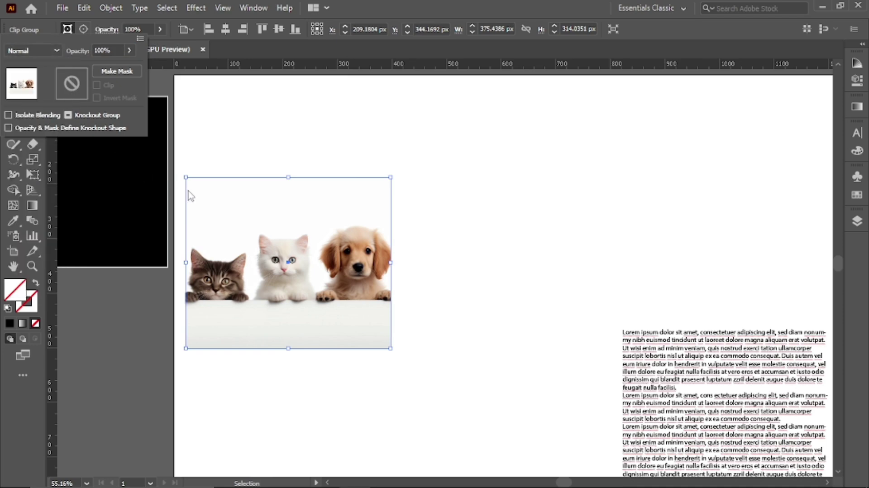
left_click(33, 50)
left_click(40, 140)
left_click(42, 51)
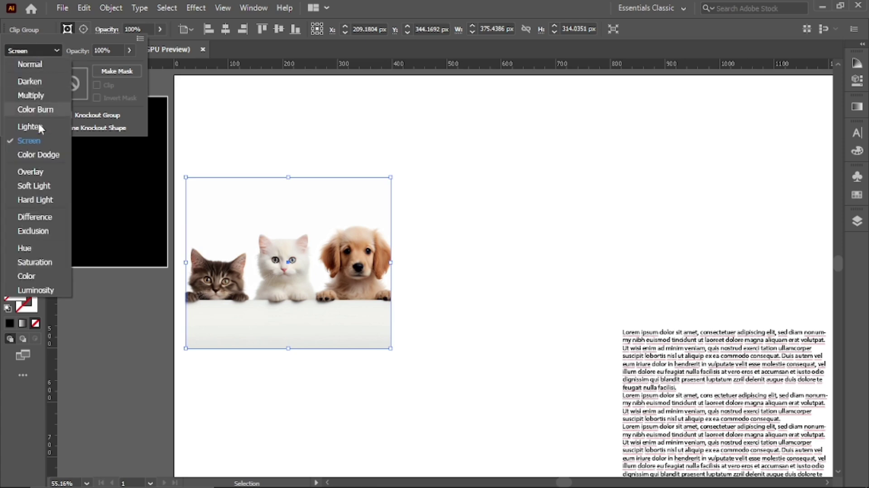
left_click(31, 178)
left_click(346, 223)
scroll(347, 224, "left", 3)
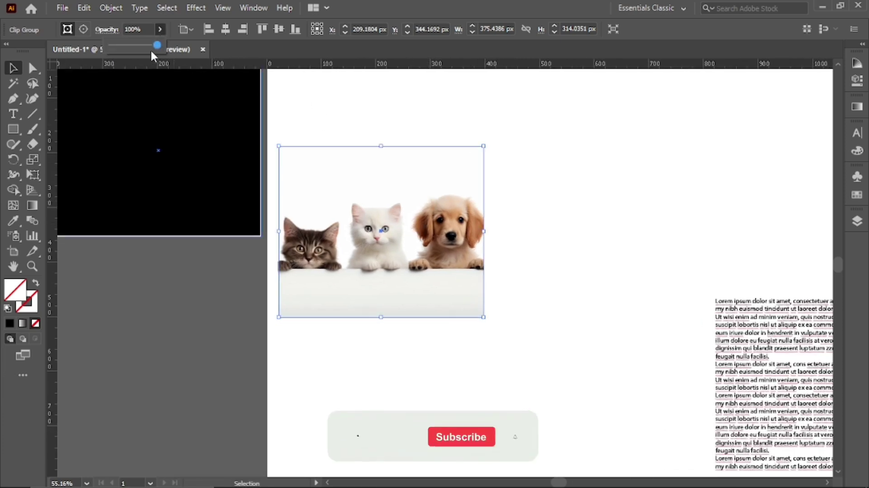
scroll(432, 292, "up", 2)
scroll(433, 293, "left", 3)
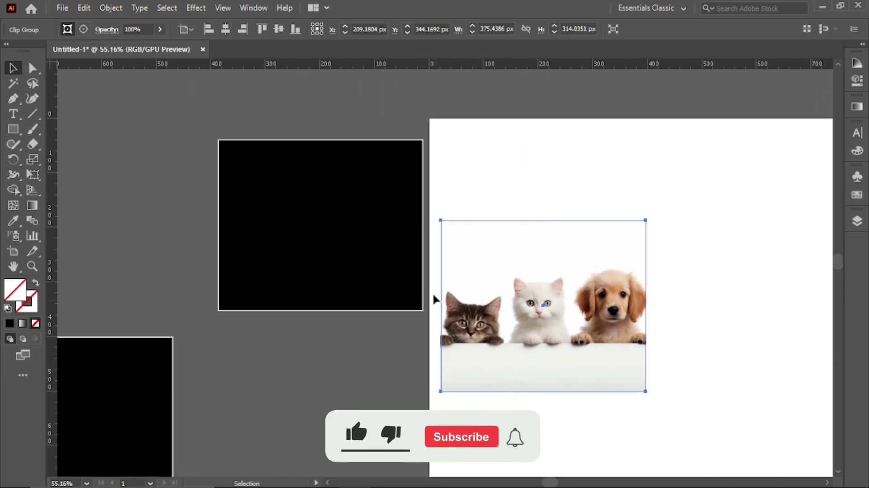
Step: Open Select > Same and dismiss it without applying any match attribute
left_click(166, 8)
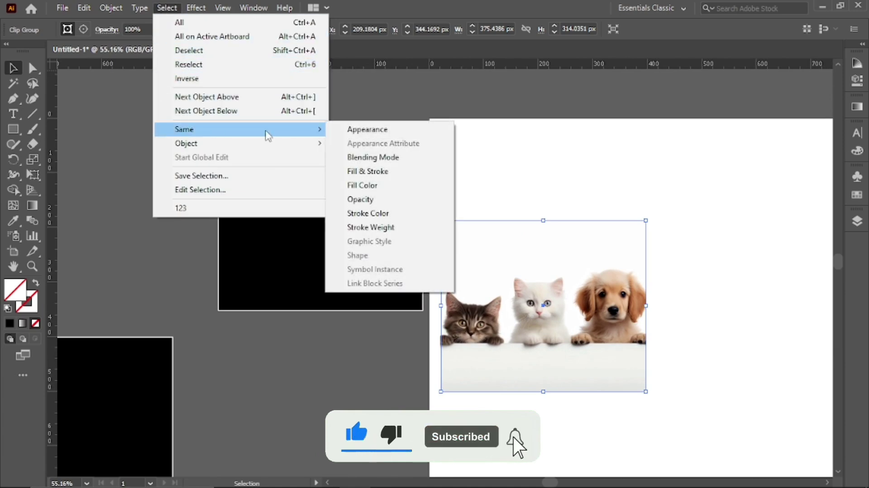
mouse_move(184, 129)
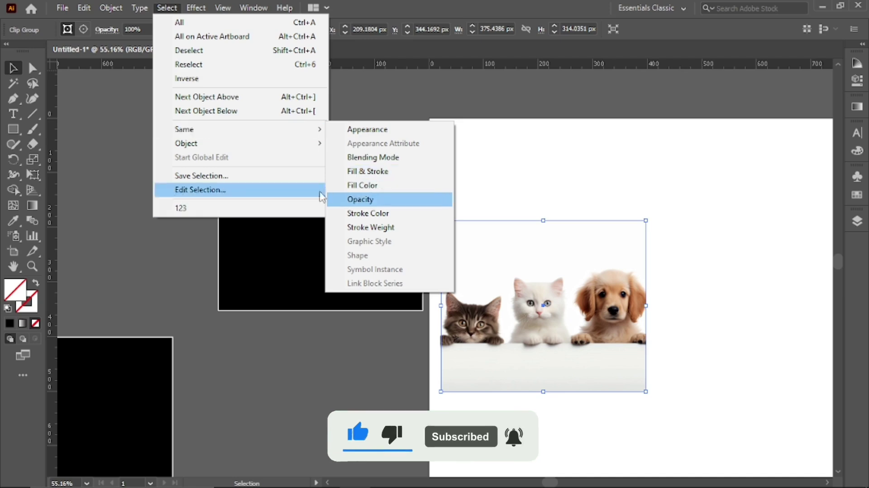
key("Escape")
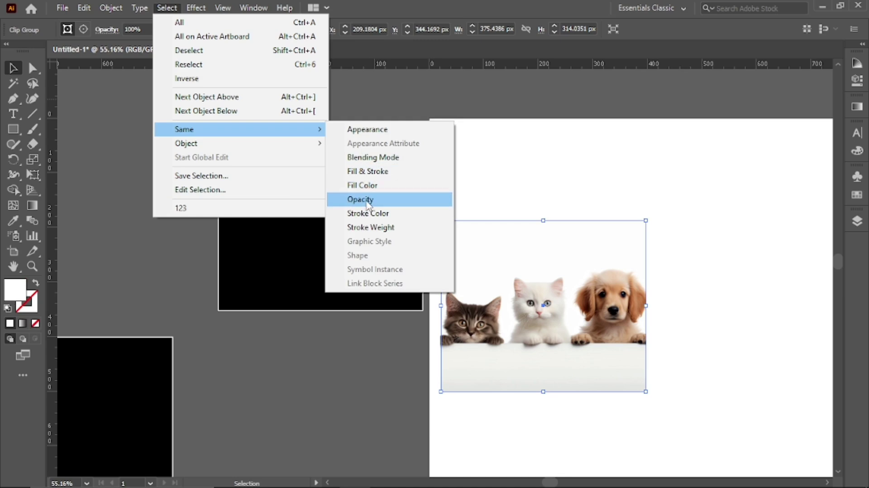
left_click(112, 42)
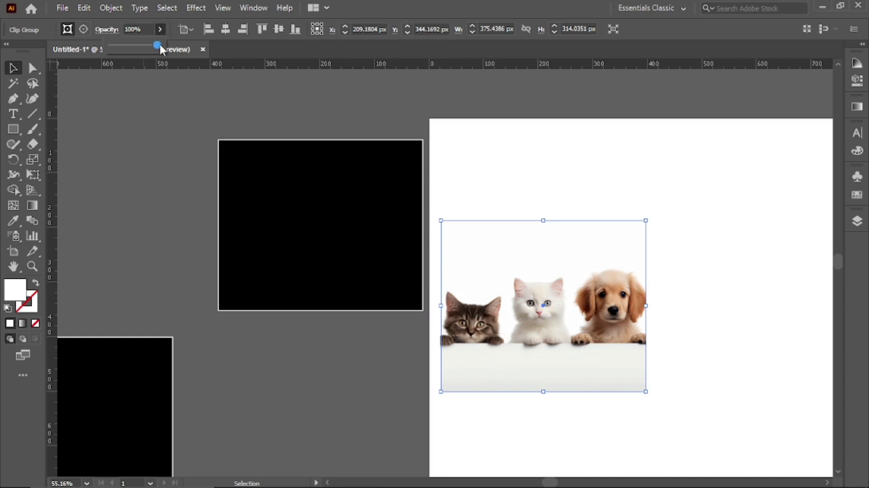
left_click(166, 8)
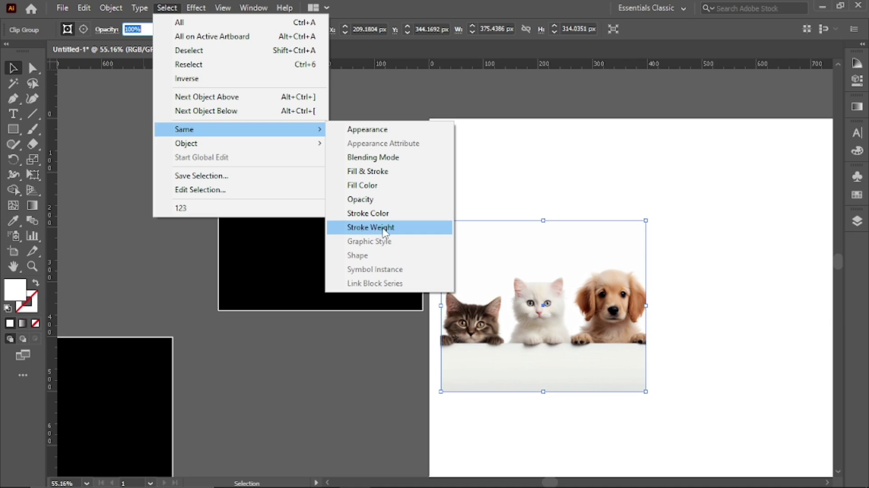
left_click(113, 78)
Step: Select the upper black rectangle and review its stroke weight options in the Control bar
left_click(109, 149)
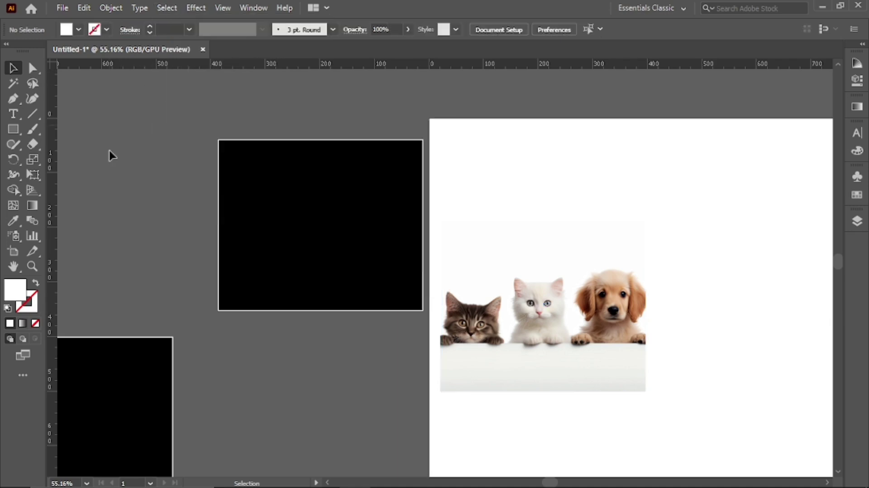
left_click(408, 295)
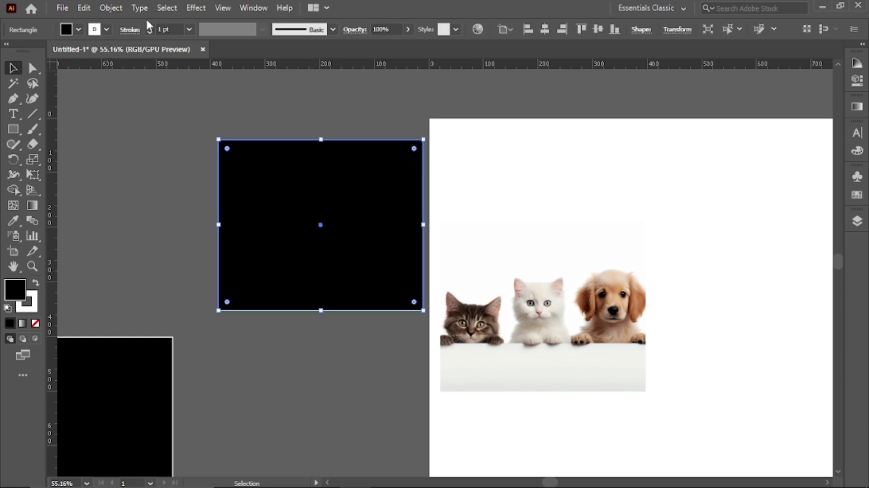
left_click(190, 30)
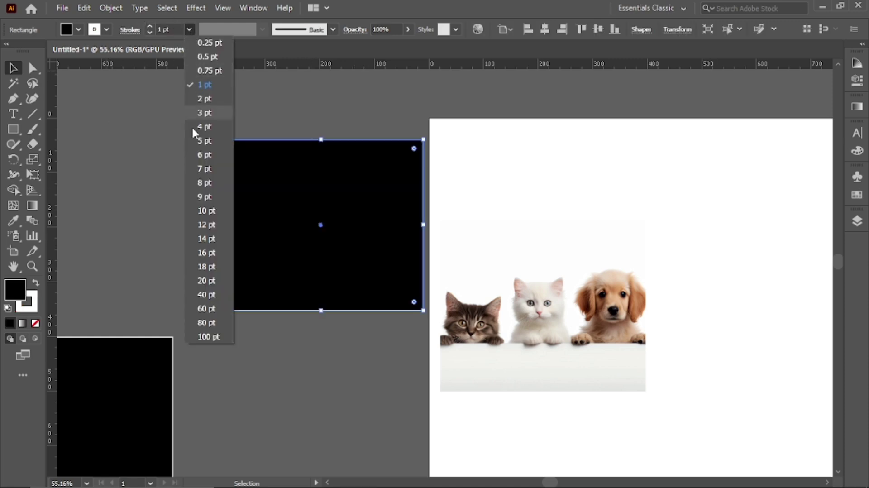
left_click(167, 8)
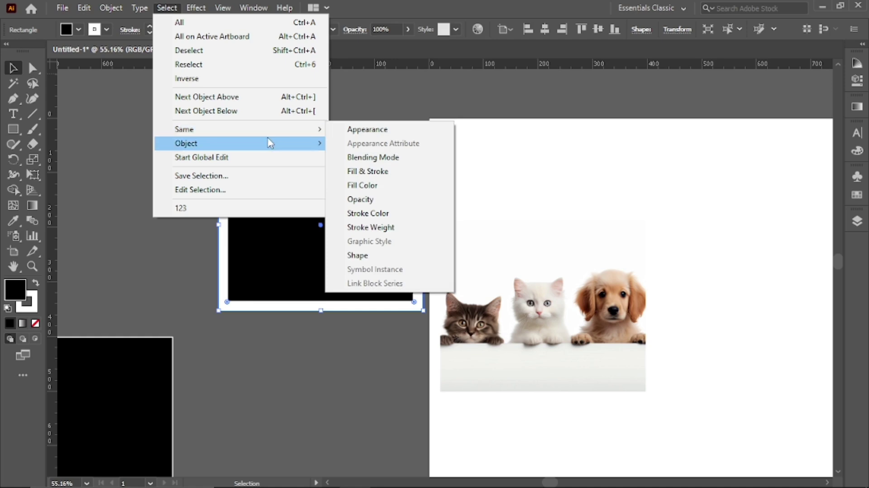
mouse_move(186, 143)
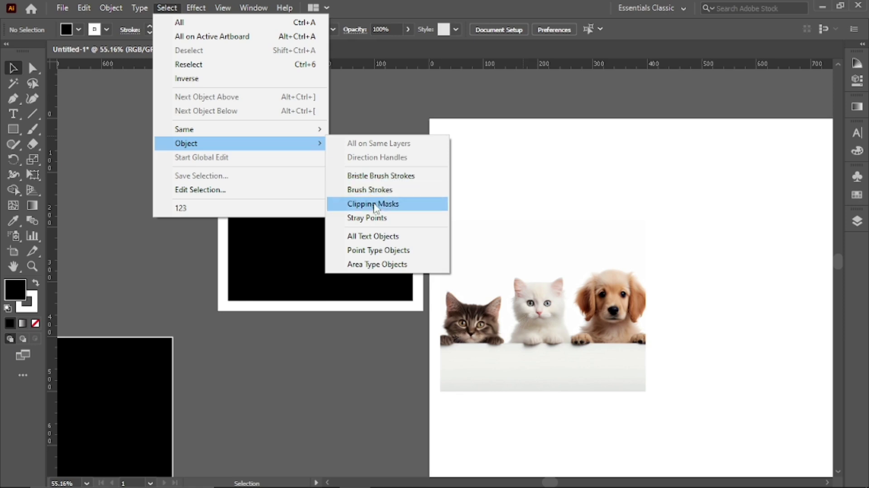
Step: Select clipping masks via Select > Object and drag the pet photo below the rectangle
left_click(361, 209)
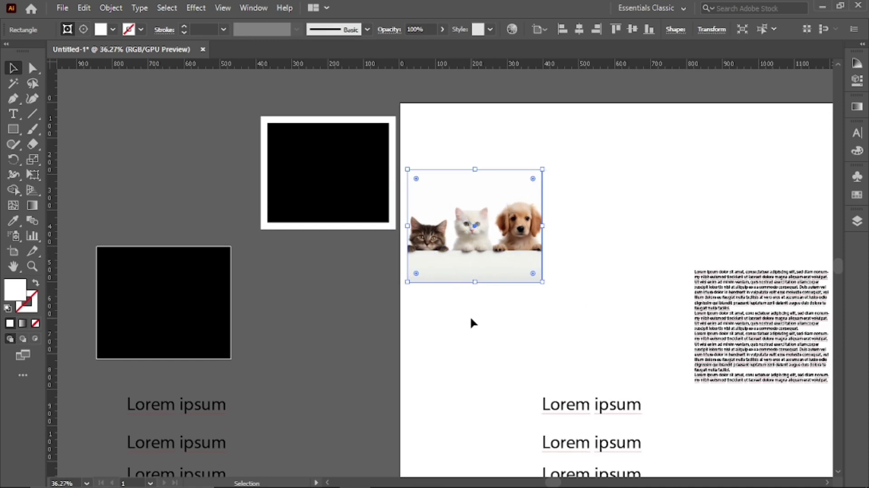
left_click(471, 318)
mouse_move(486, 231)
left_mouse_down()
mouse_move(357, 313)
mouse_move(349, 309)
left_mouse_up()
Step: Select all text objects, undo an accidental text move, then choose Area Type Objects
left_click(167, 8)
mouse_move(186, 143)
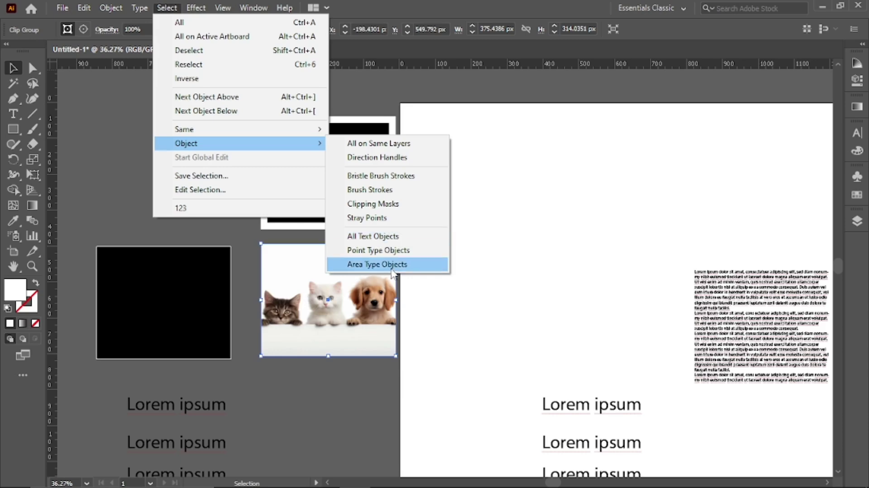
left_click(371, 245)
mouse_move(561, 420)
left_mouse_down()
mouse_move(561, 283)
mouse_move(483, 364)
left_mouse_up()
left_click(664, 319, "alt")
scroll(599, 313, "right", 5)
key("v")
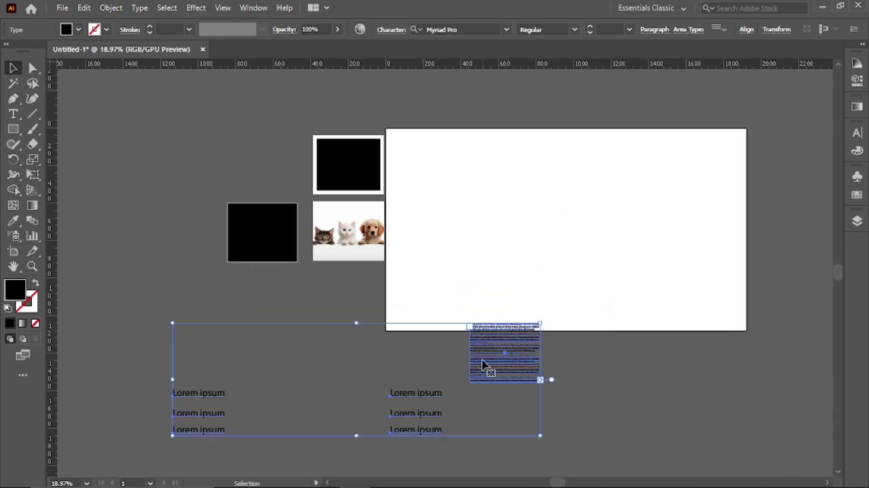
key("a")
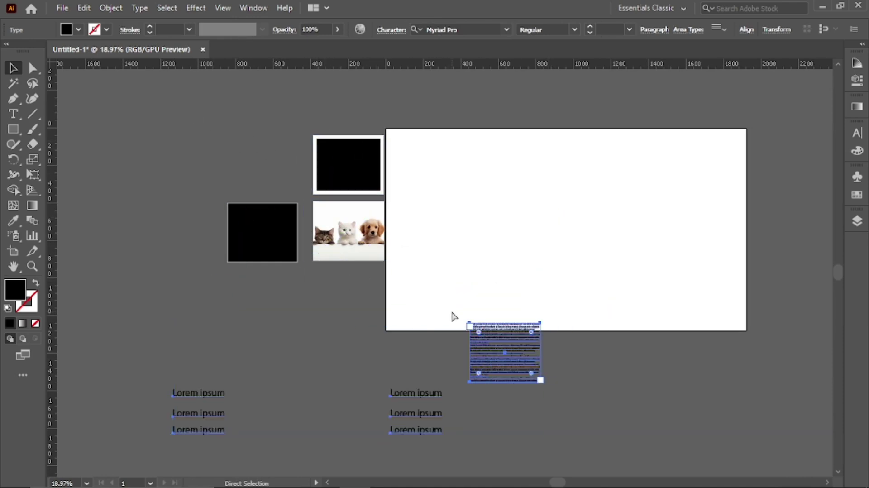
key("ctrl+z")
left_click(167, 8)
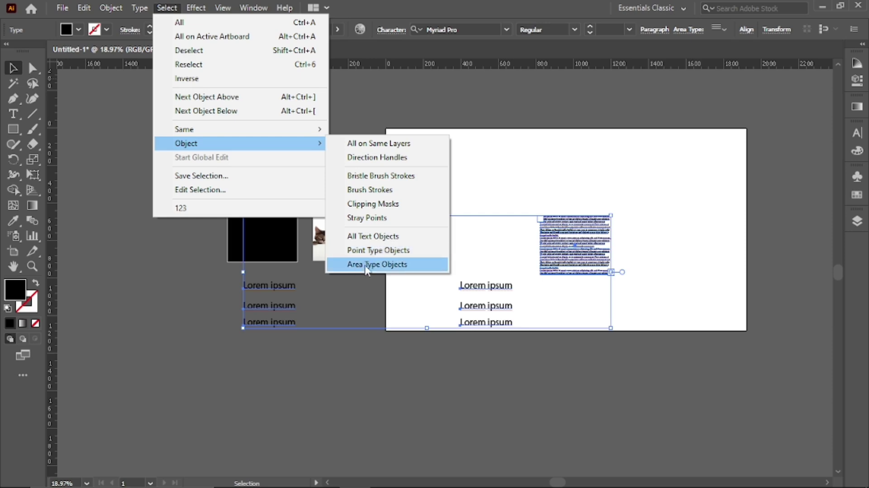
left_click(378, 265)
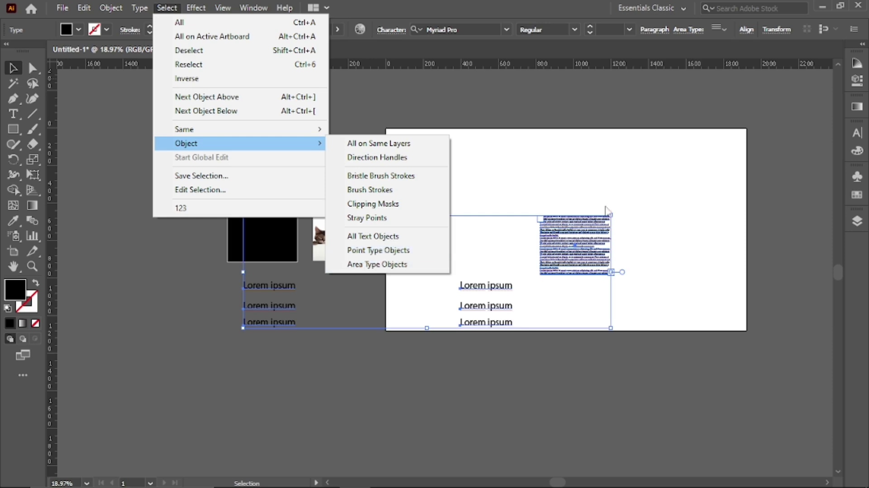
Step: Deselect, recenter the view, then use Select > Object > Area Type Objects to select the paragraph
left_click(599, 186)
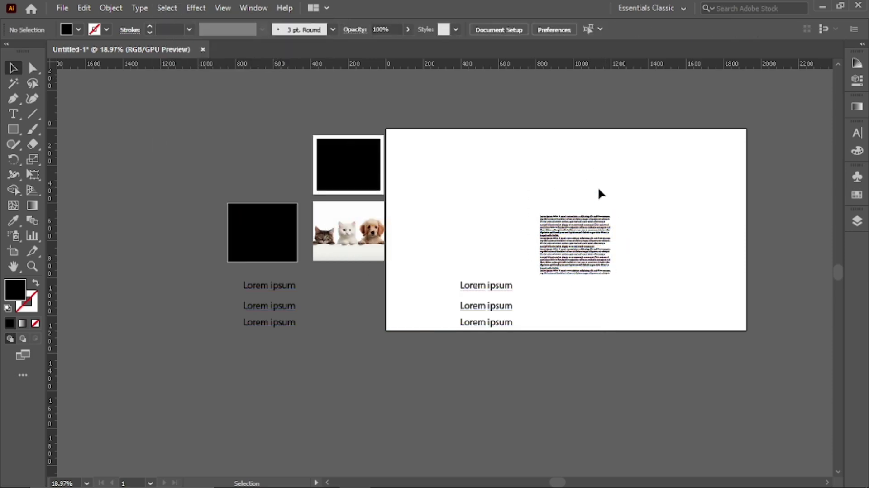
left_click_drag(568, 262, 596, 245)
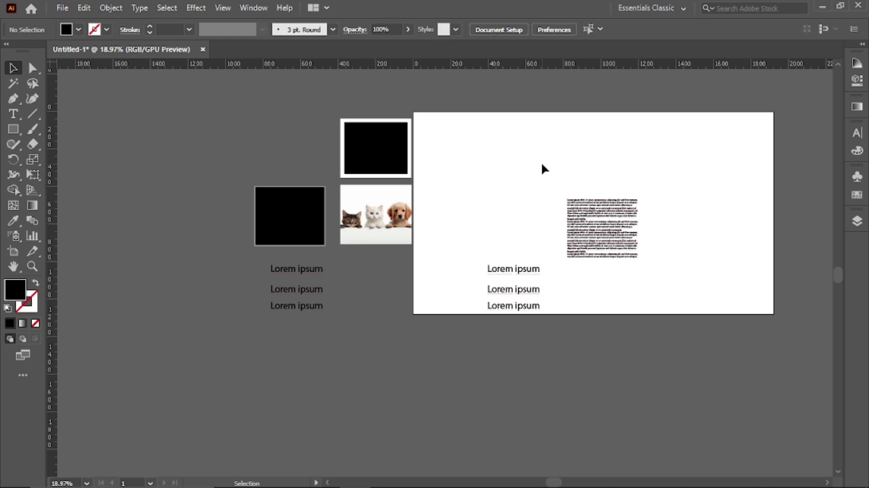
left_click(167, 7)
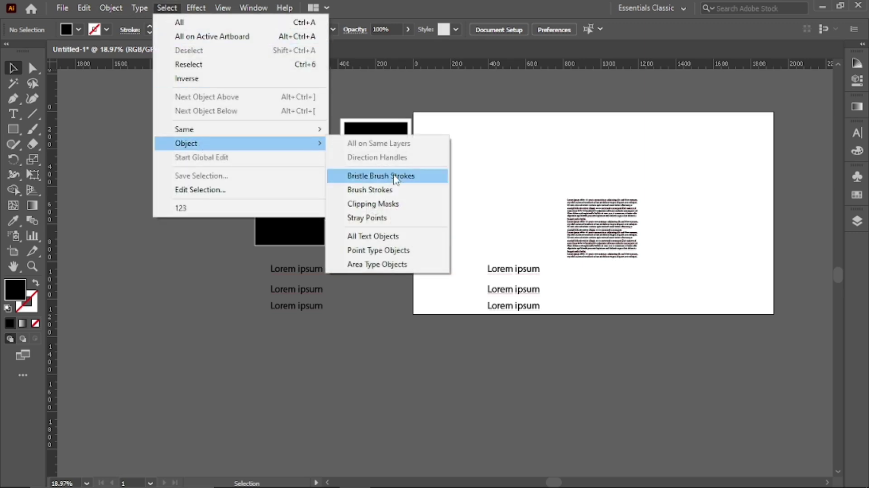
left_click(394, 266)
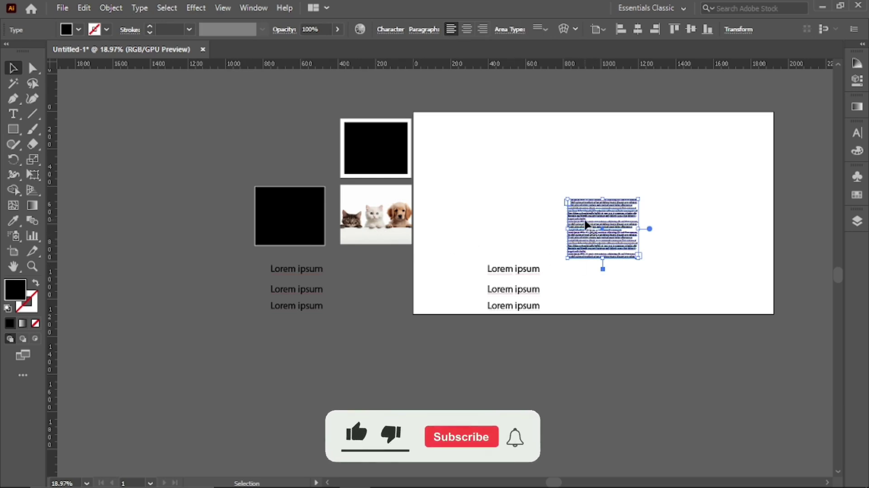
Step: Store the selected area-type paragraph via Select > Save Selection under the name '123'
left_click(167, 8)
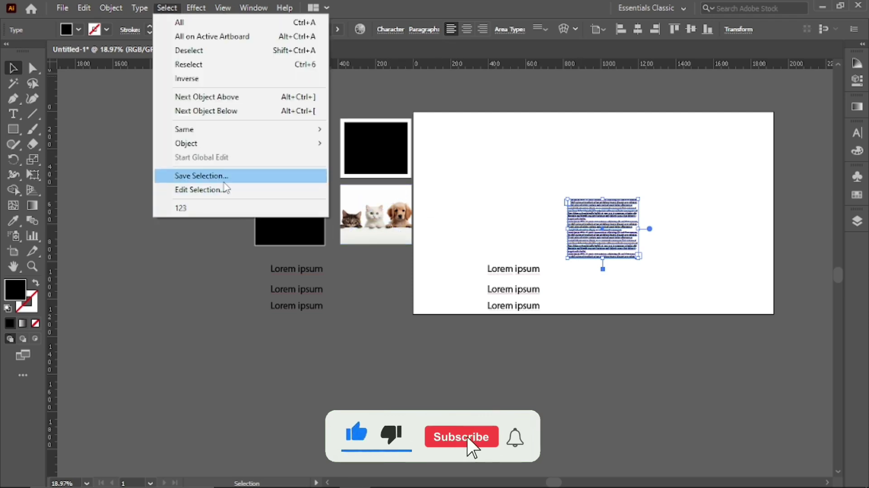
left_click(194, 179)
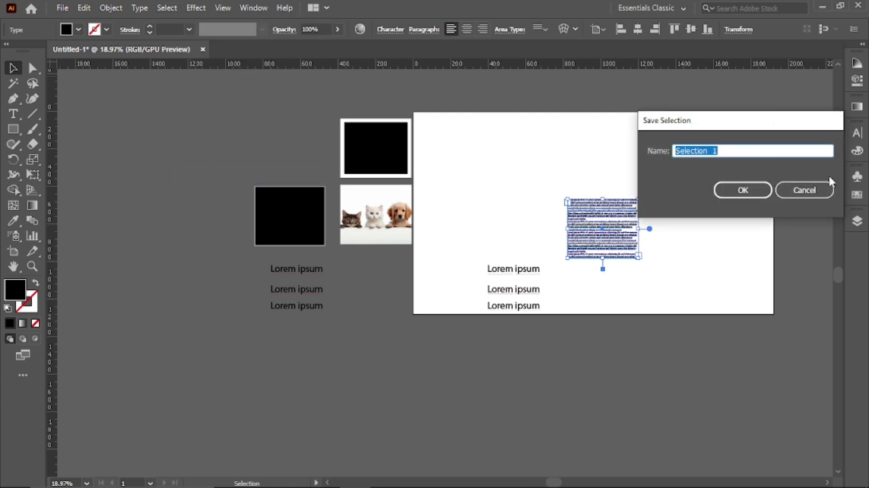
left_click_drag(715, 130, 671, 120)
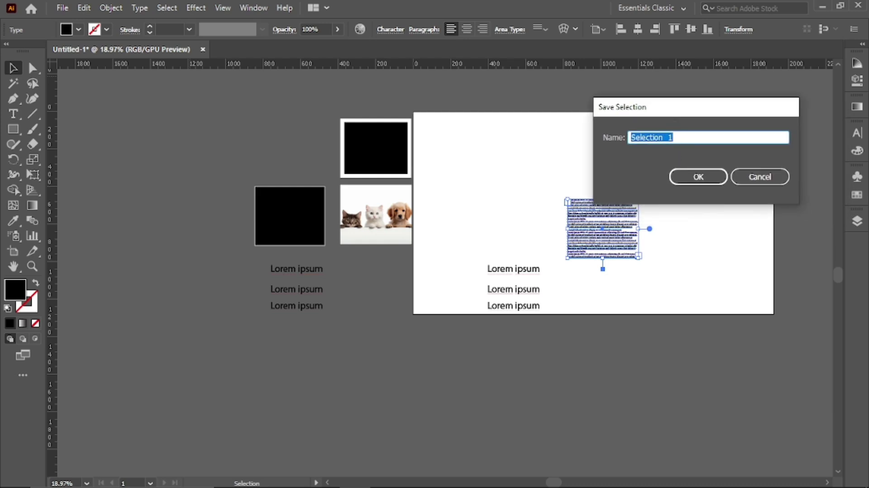
type("123")
left_click(689, 181)
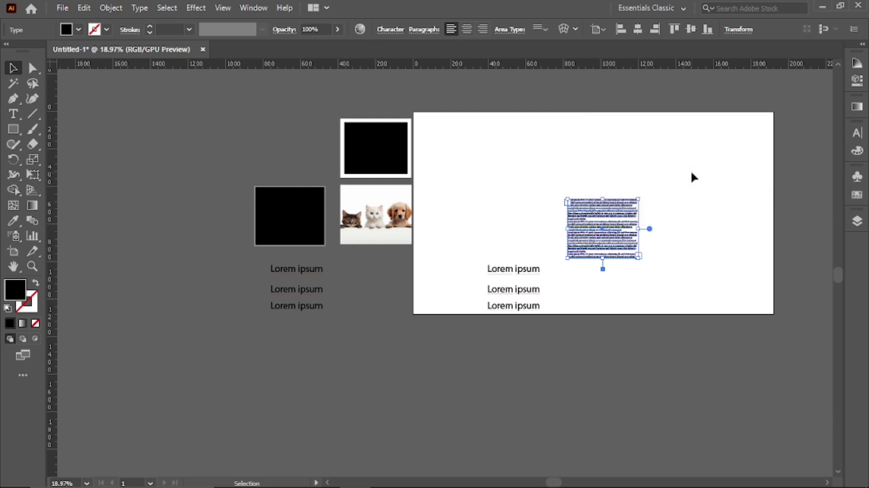
Step: Remove both '123' entries in Edit Selection, then verify the Select menu lists no saved selections
left_click(166, 8)
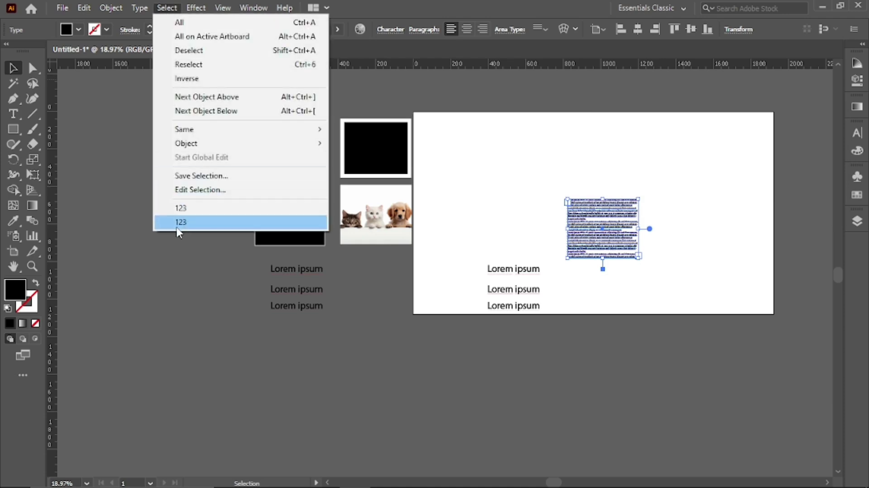
left_click(196, 190)
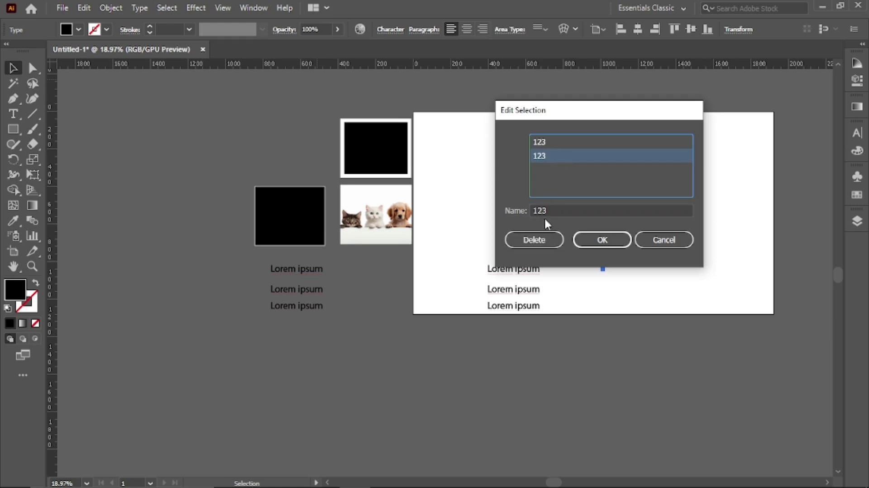
double_click(560, 209)
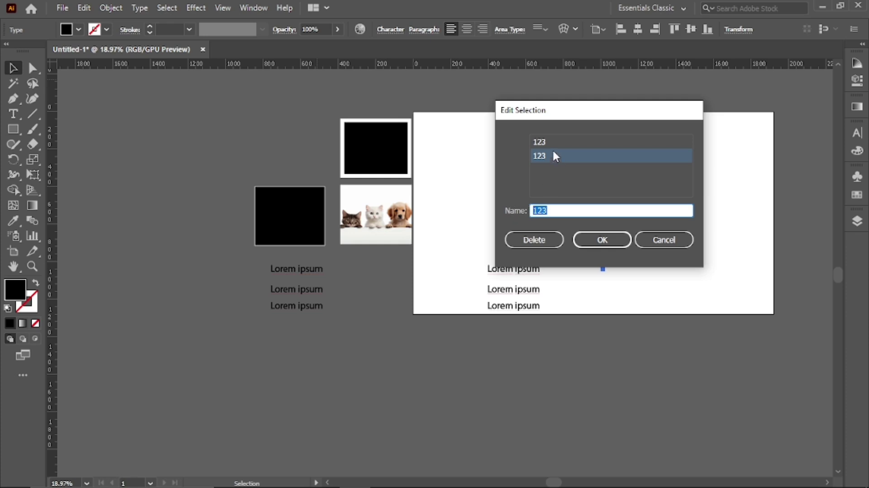
left_click(537, 242)
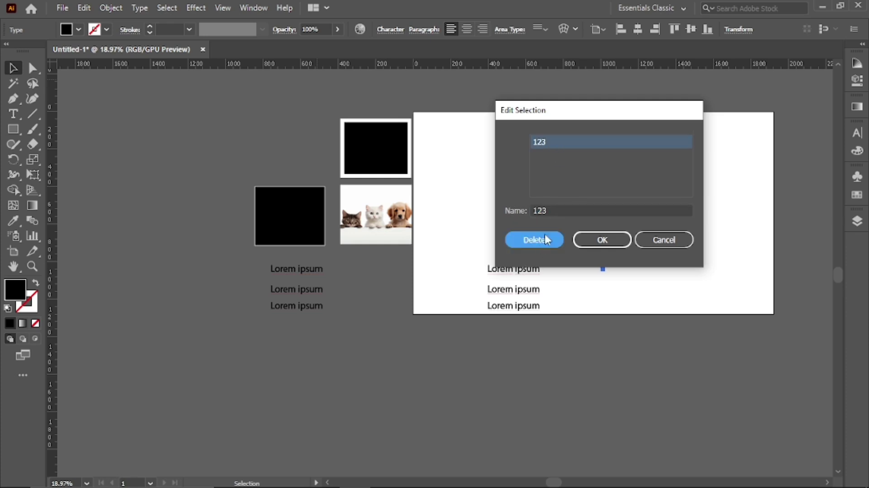
left_click(533, 241)
left_click(604, 239)
left_click(167, 8)
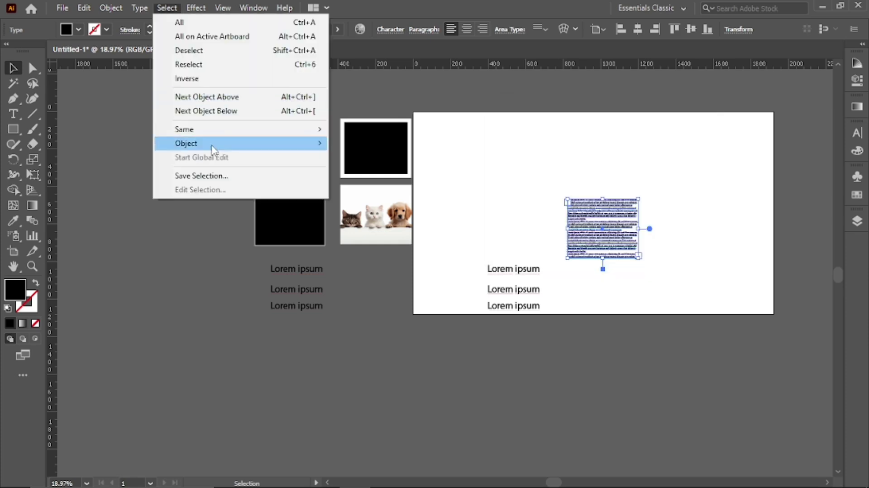